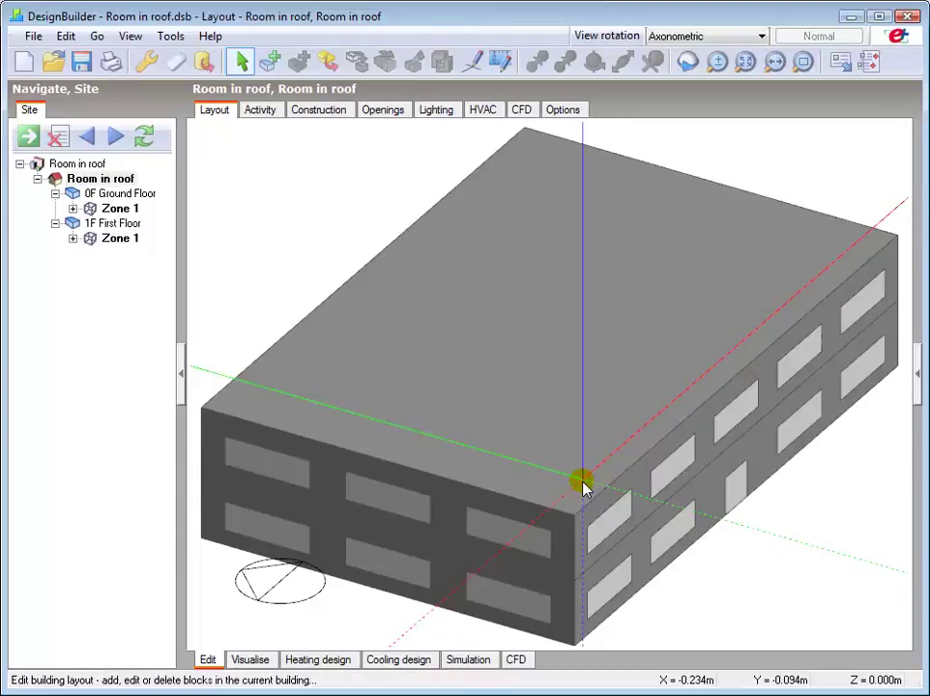
Start a new block with the 3-Pitched roof form and Gable roof ticked
left_click(271, 64)
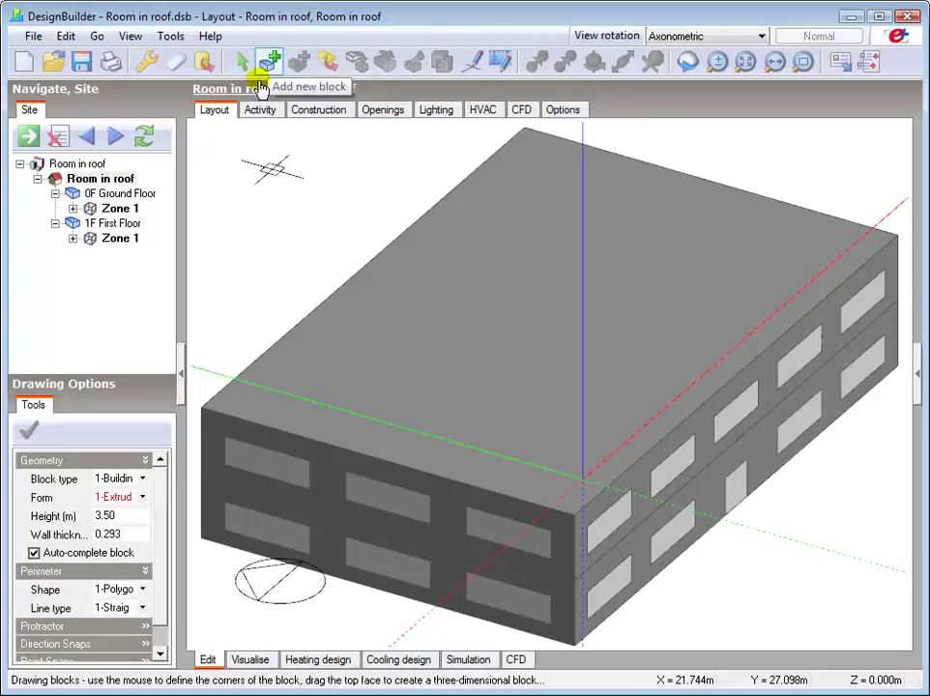
left_click(145, 497)
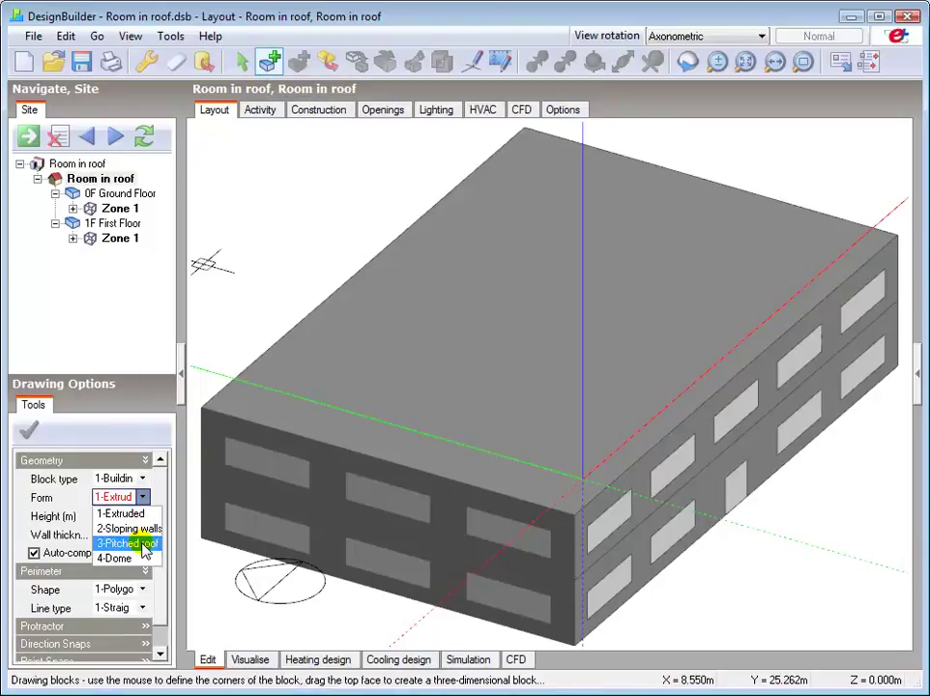
left_click(143, 545)
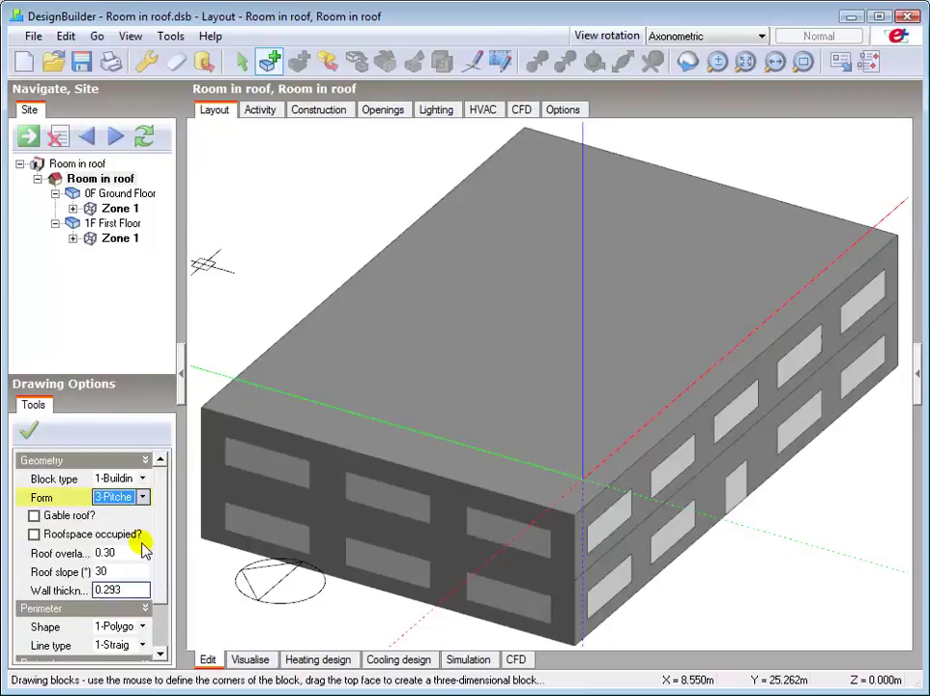
left_click(77, 519)
left_click(77, 520)
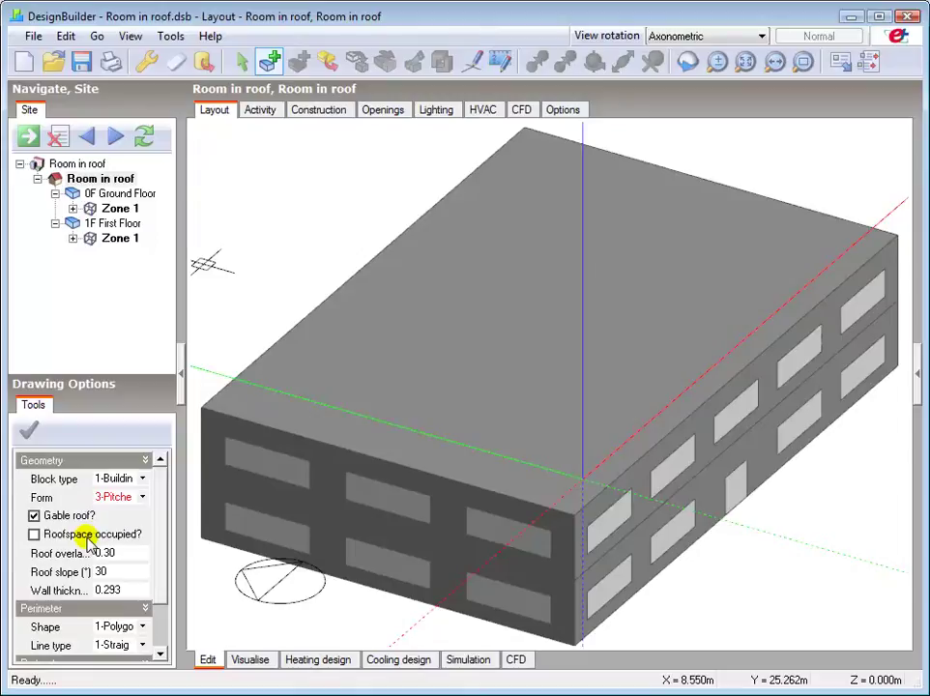
Change the roof slope from 30 to 45° and the wall thickness from 0.293 to 0.1 m
left_click(99, 570)
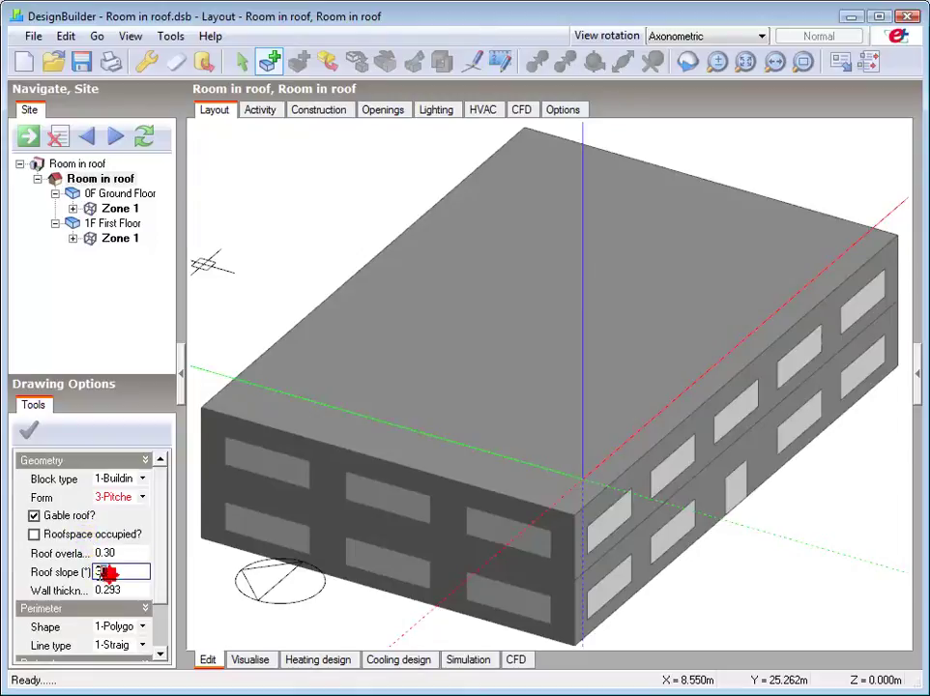
type("45")
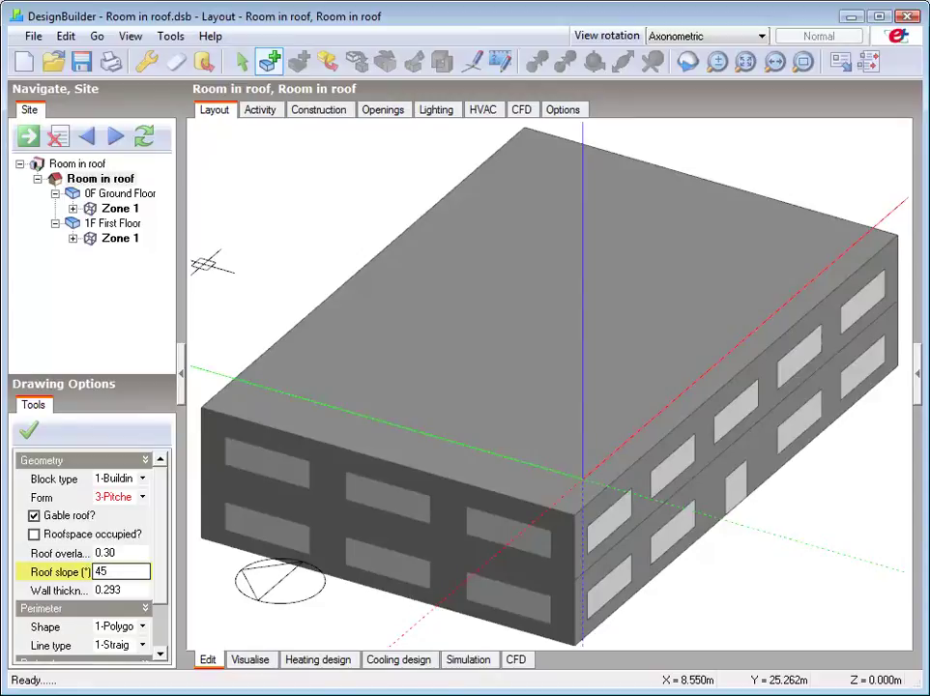
left_click(119, 591)
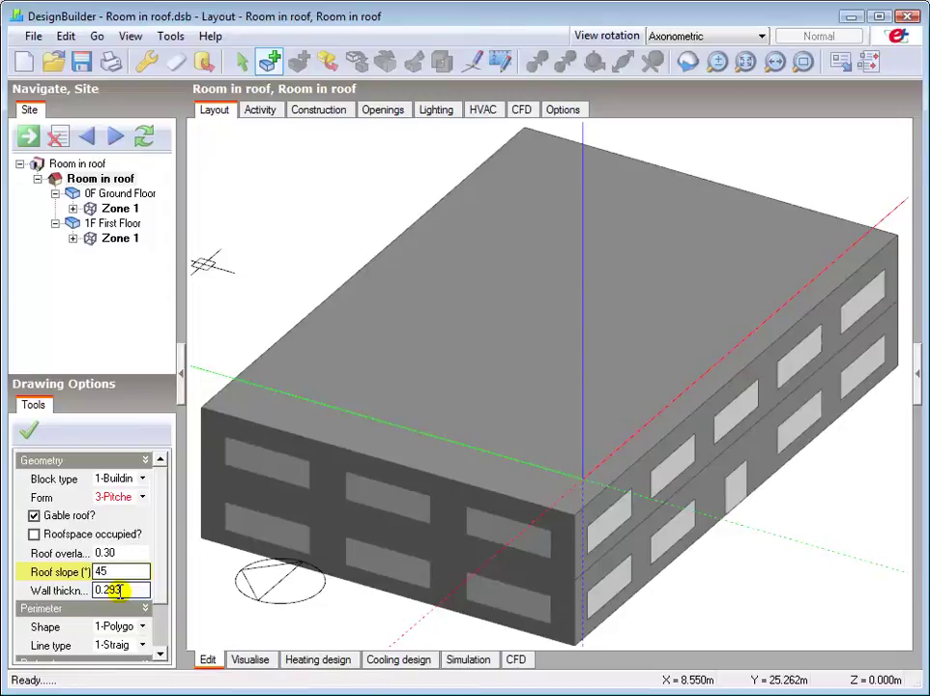
left_click(120, 589)
key("BackSpace")
key("BackSpace")
key("BackSpace")
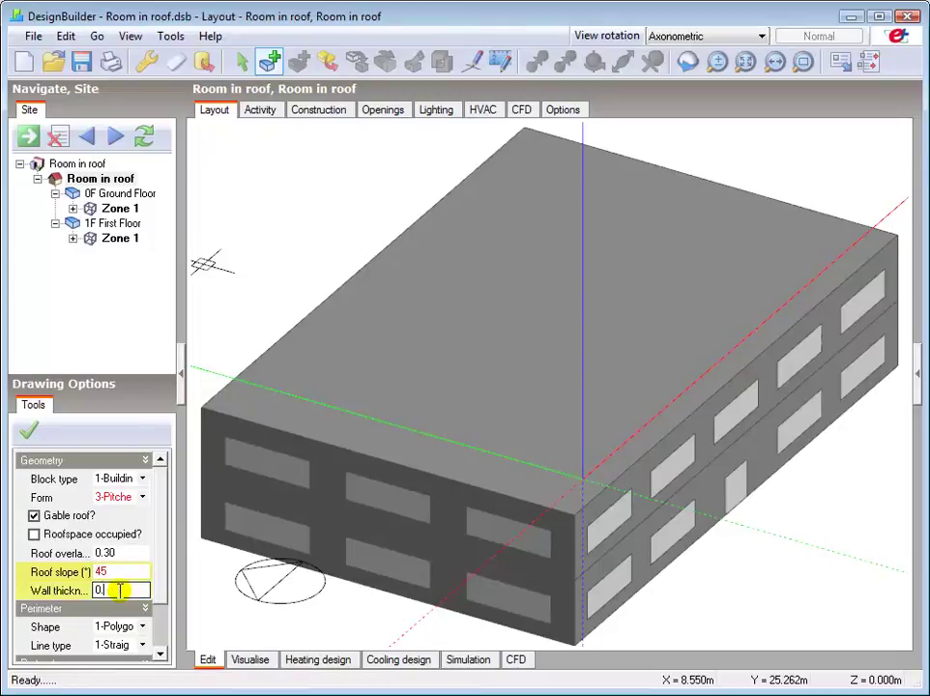
type("1")
left_click(142, 626)
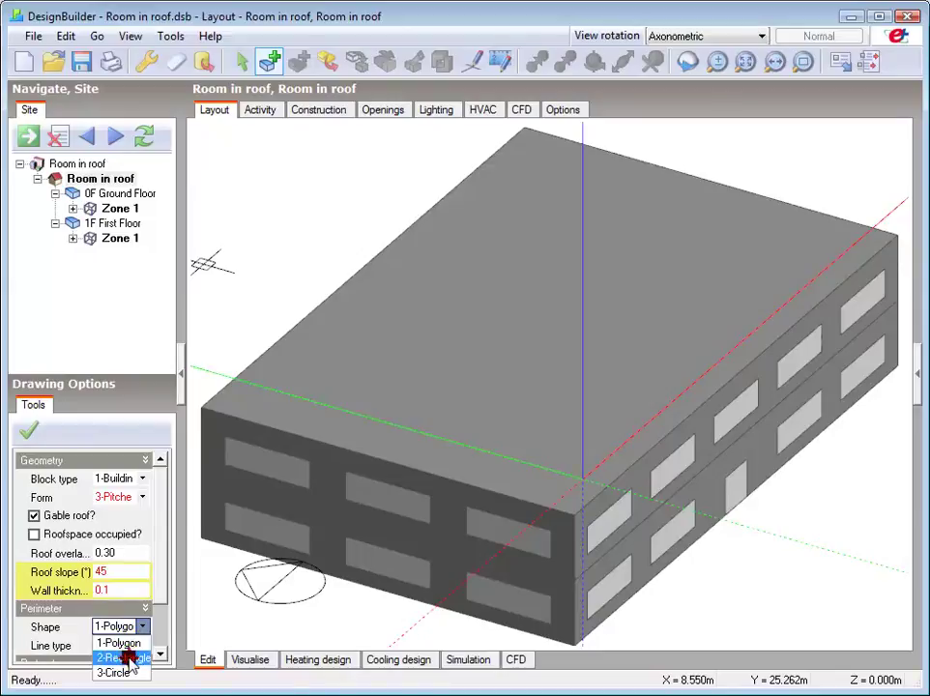
Draw a 30 m by 20 m rectangular gable roof block across the building's top, then stop block drawing
left_click(126, 657)
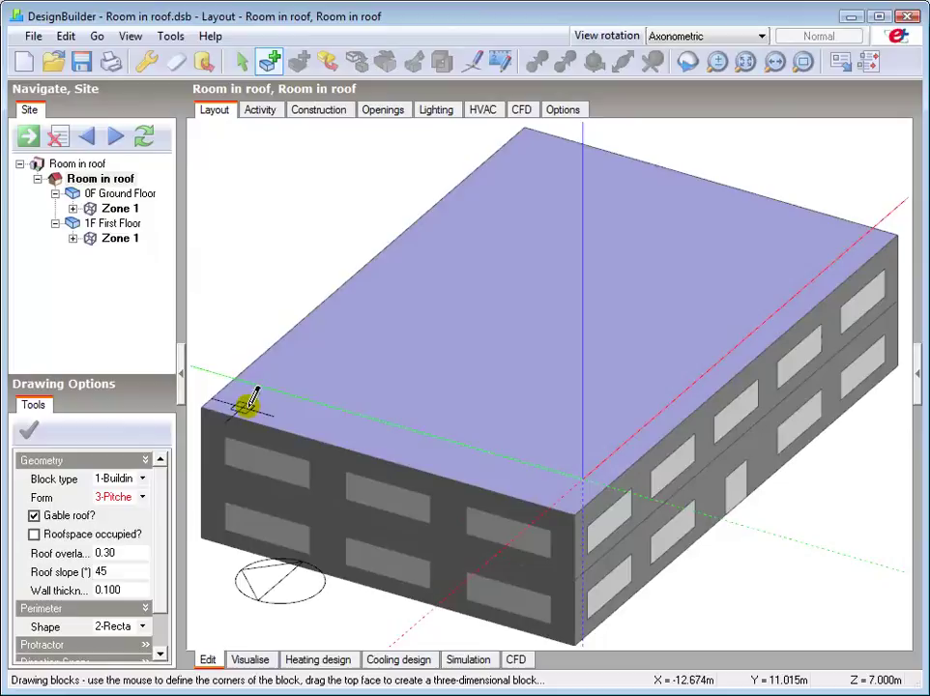
left_click(201, 408)
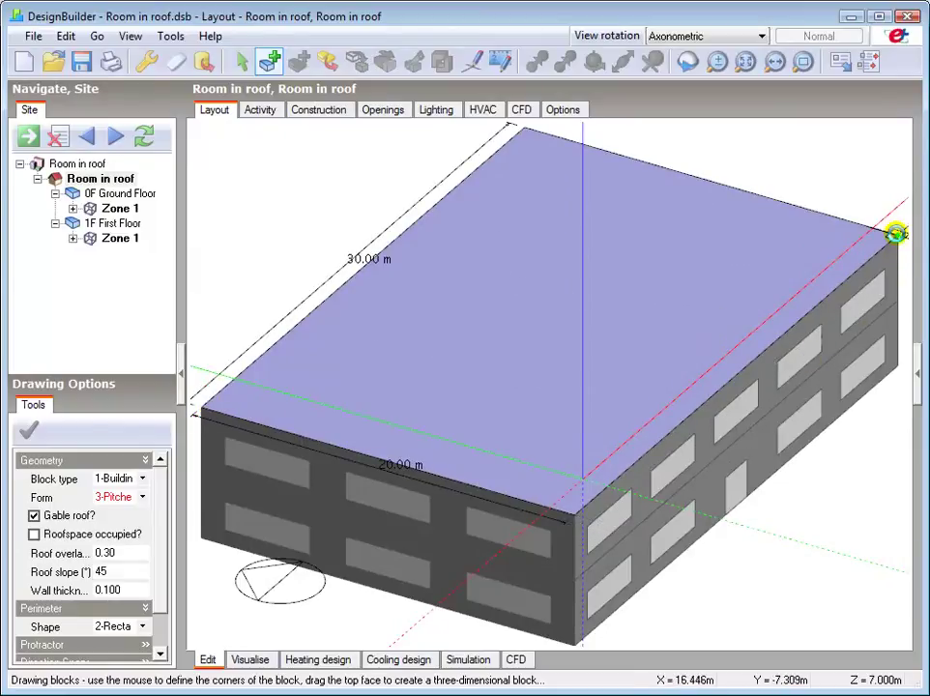
left_click(897, 234)
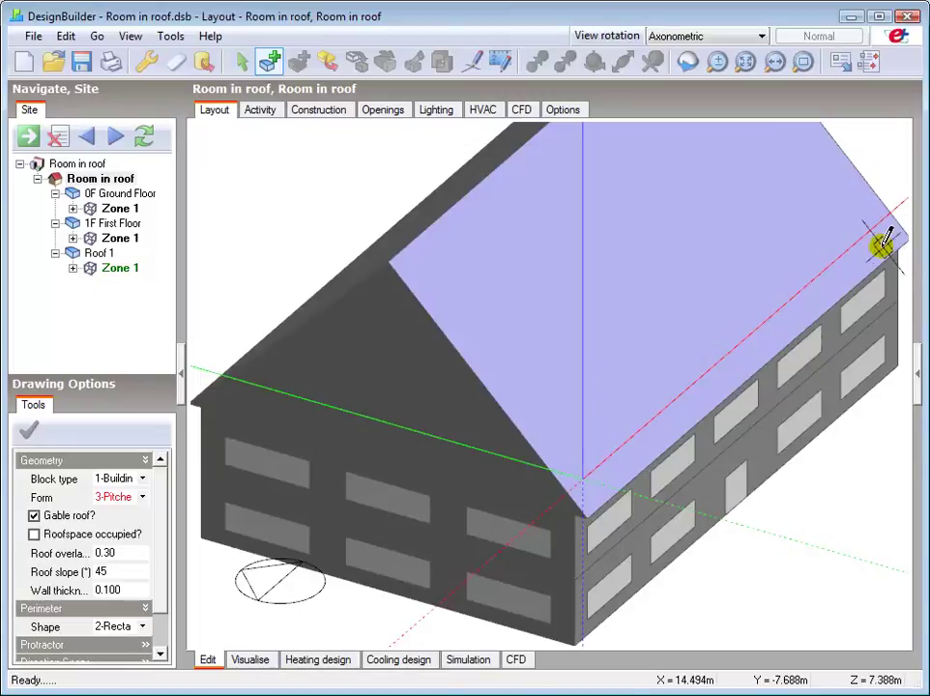
right_click(587, 504)
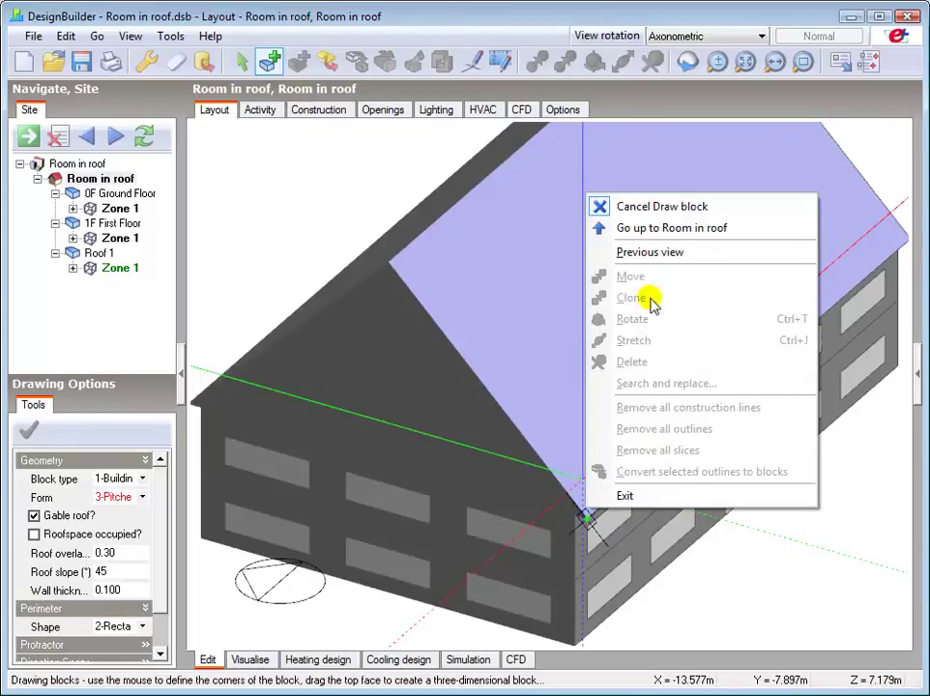
left_click(639, 208)
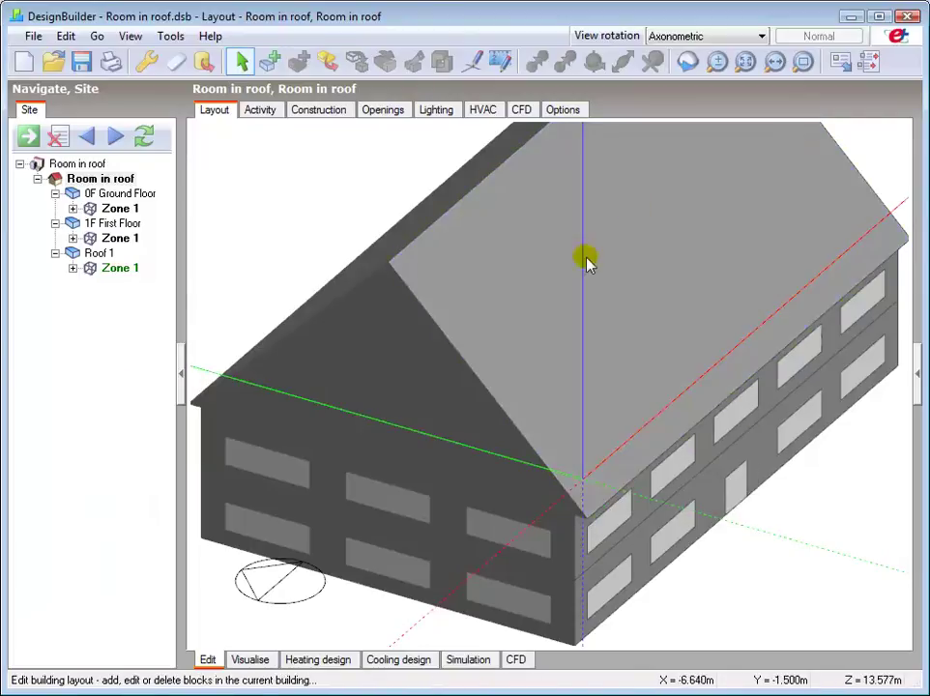
Open Roof 1 and place construction lines 1.5 m in from both ends of its lower edge
double_click(411, 391)
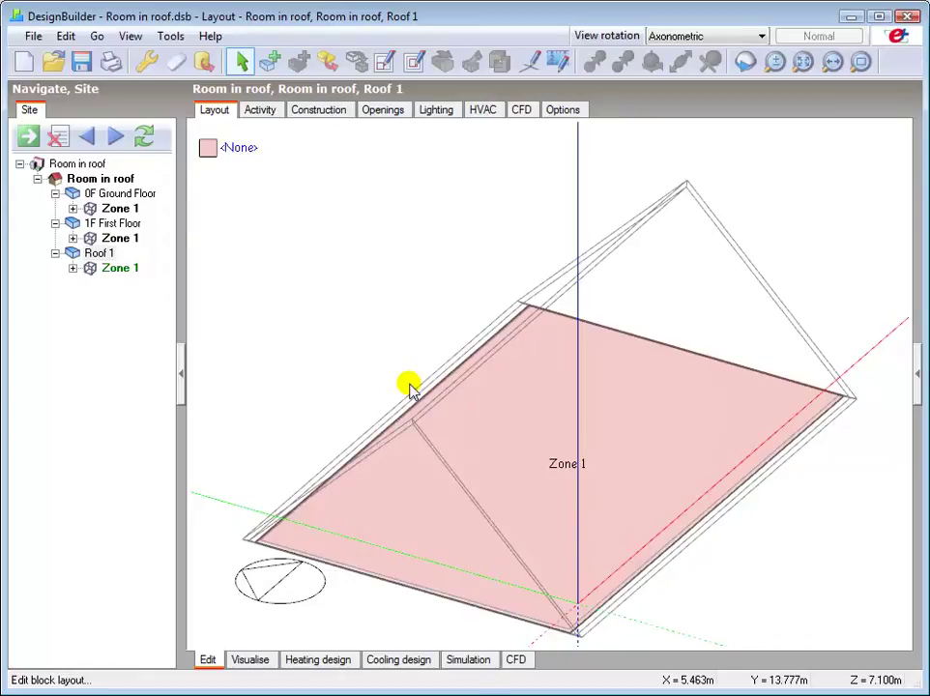
left_click(530, 64)
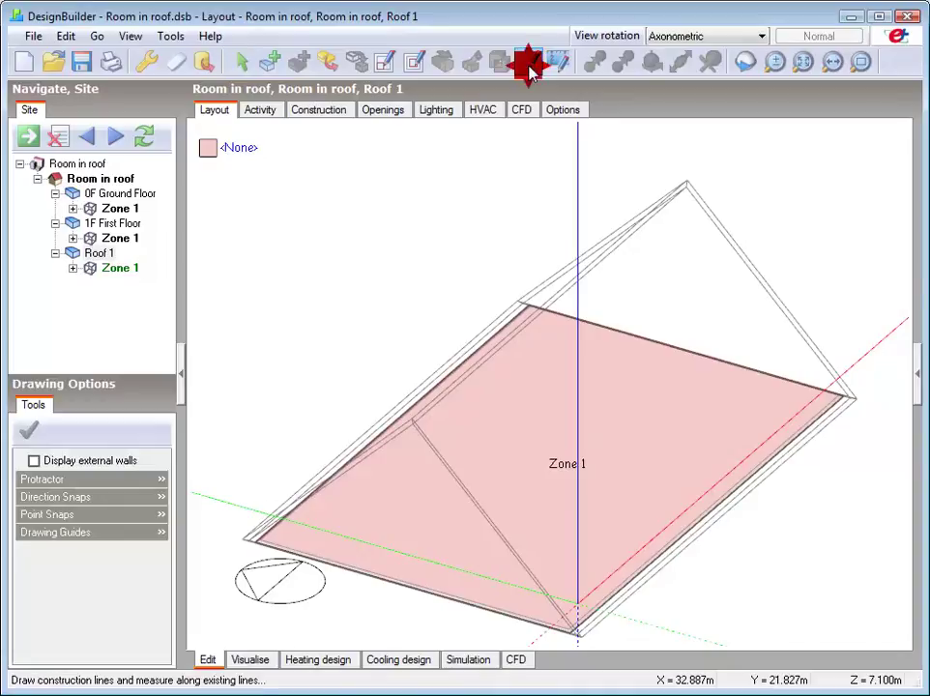
left_click(294, 544)
type("1.5")
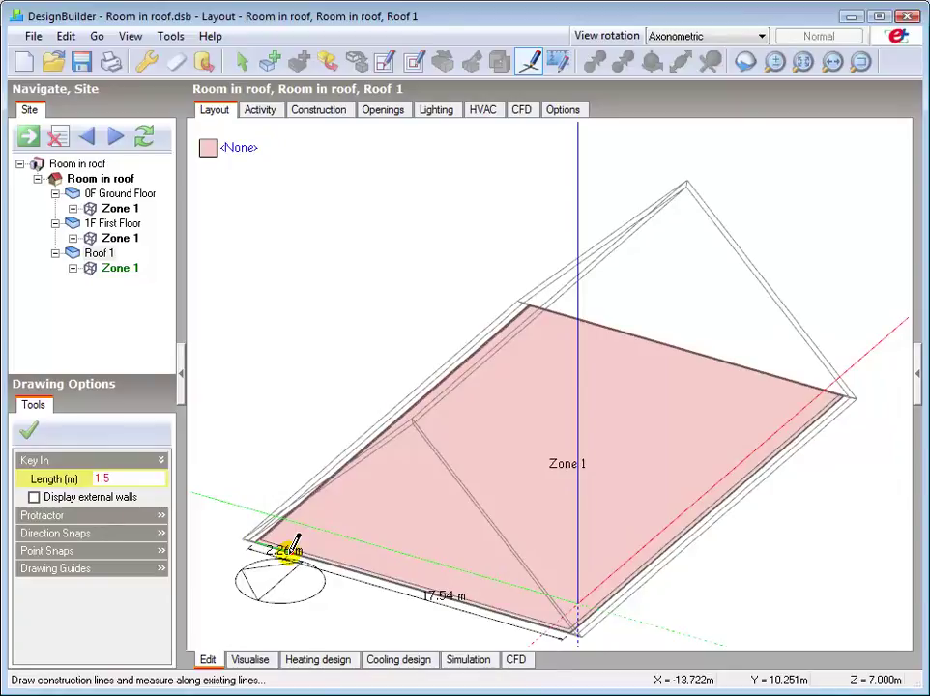
key("Return")
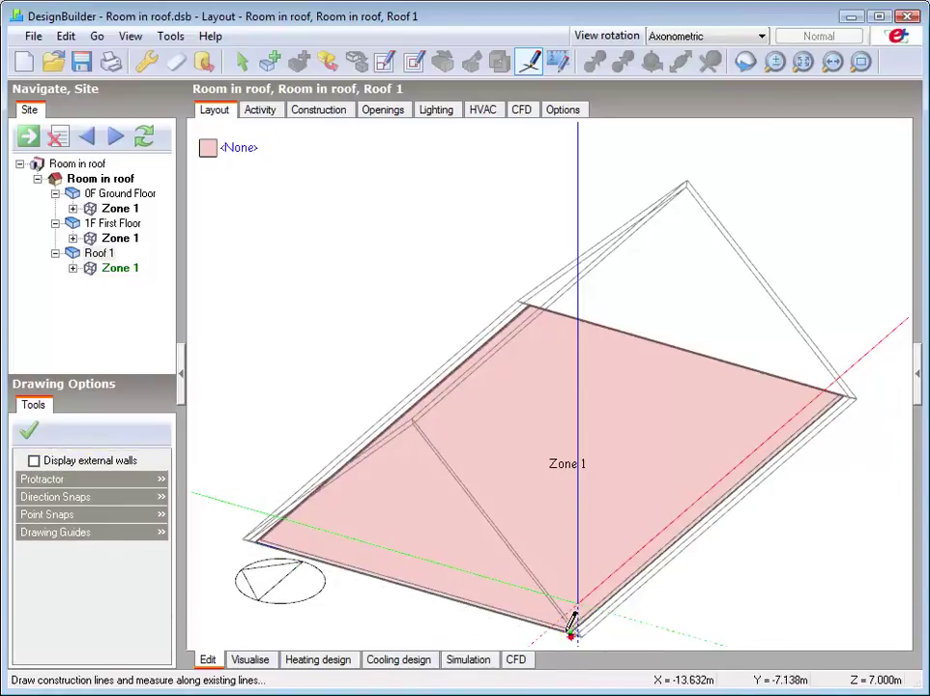
type("1.")
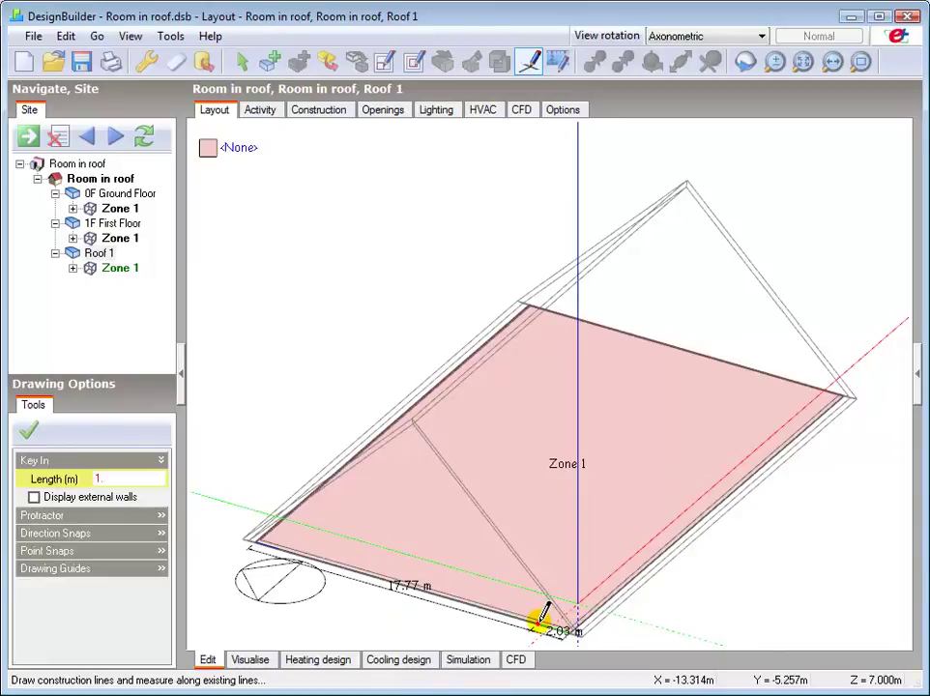
type("5")
key("Return")
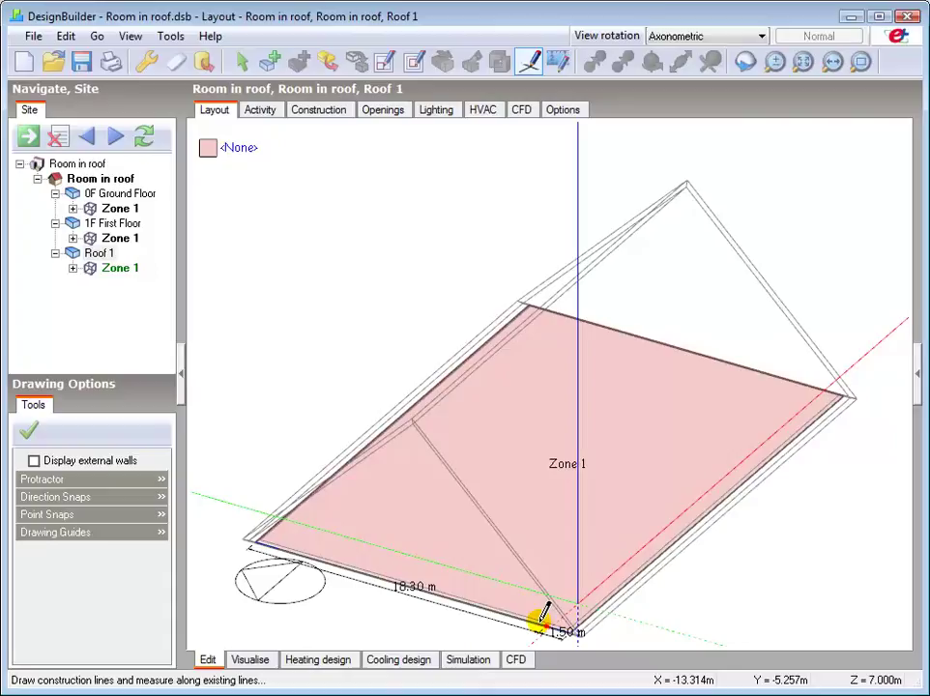
Split Roof 1 into Zones 1–3 with two partitions, then go back up to building level
left_click(385, 66)
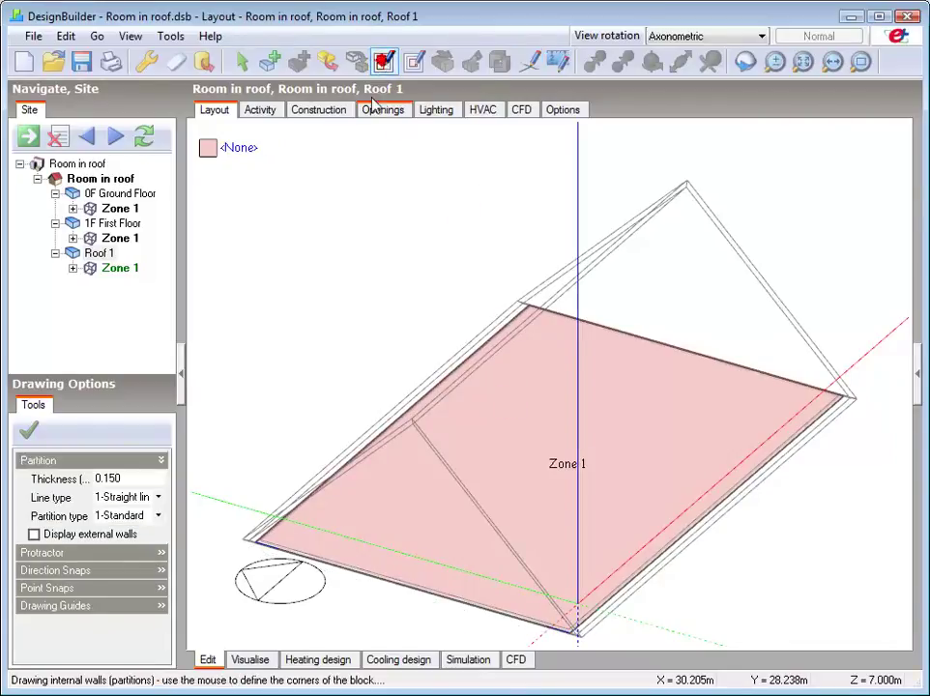
left_click(278, 549)
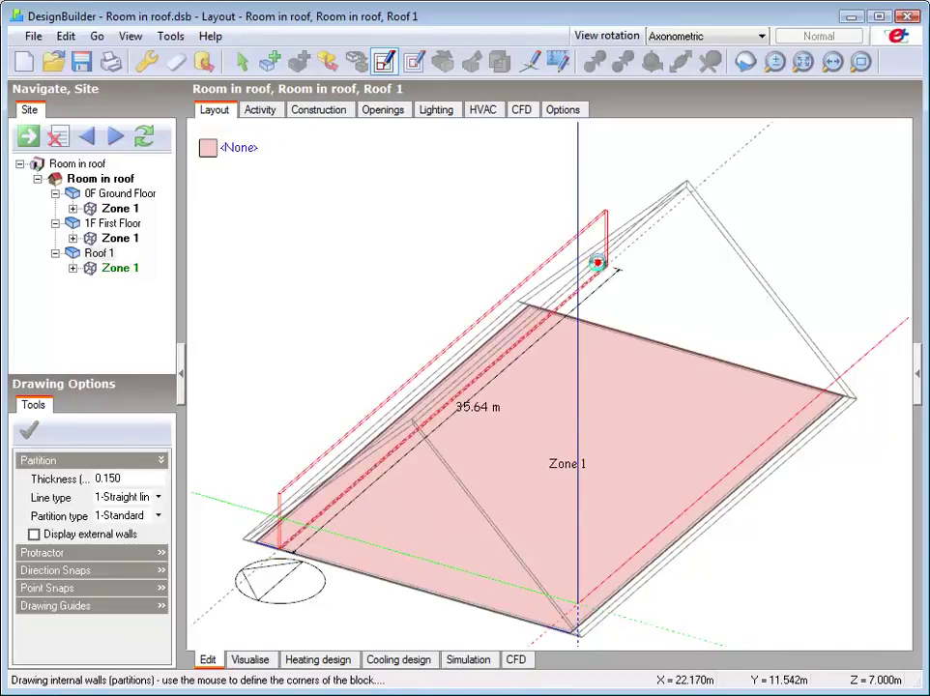
left_click(599, 263)
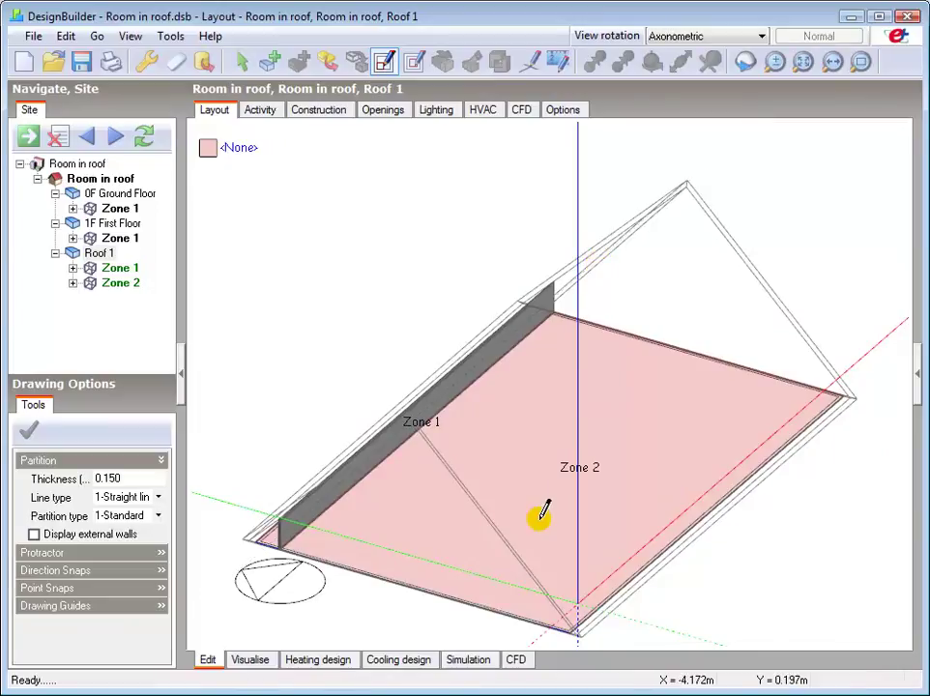
left_click(546, 624)
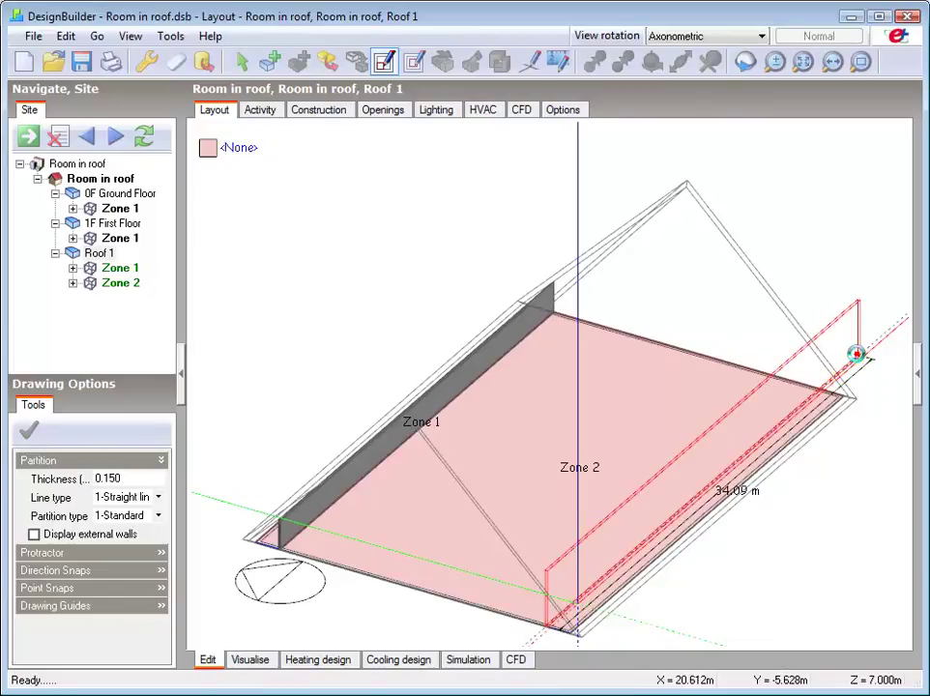
left_click(855, 359)
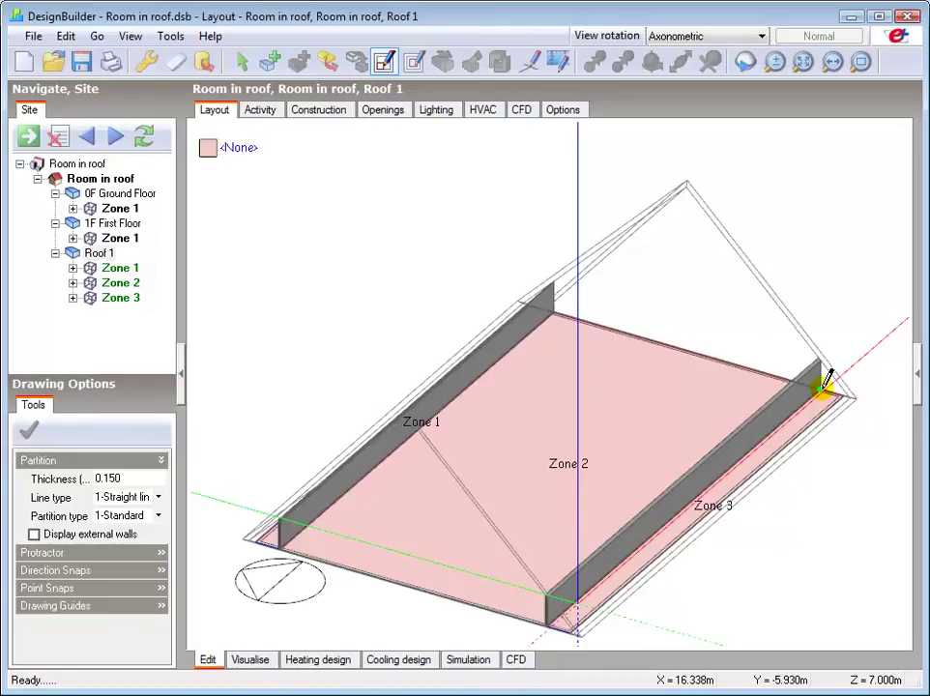
left_click(118, 181)
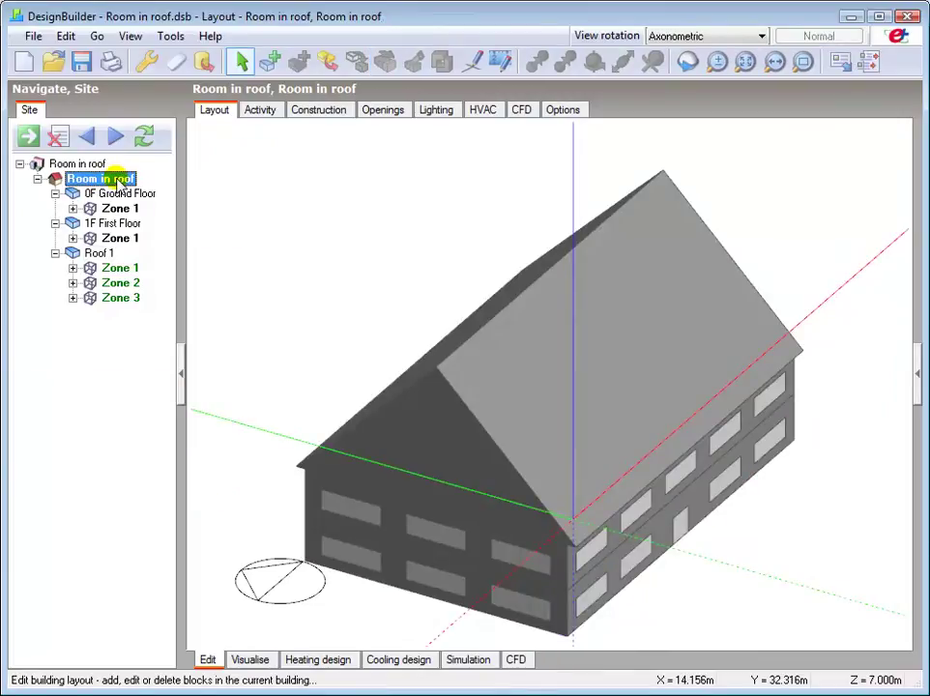
Draw a construction line across the front gable 2.5 m above the eave
left_click(224, 147)
left_click(473, 62)
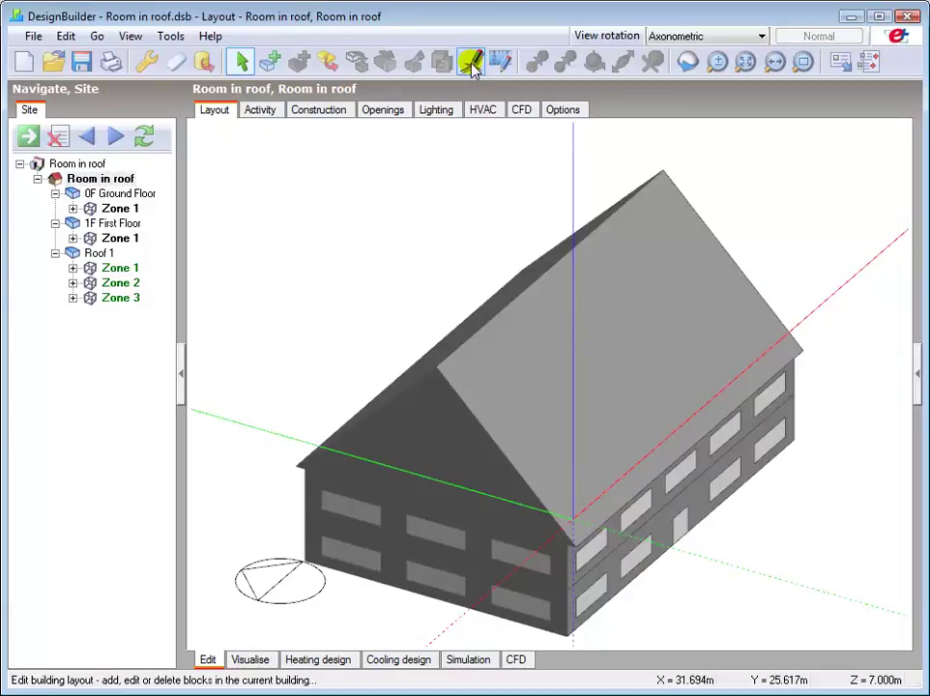
left_click(436, 501)
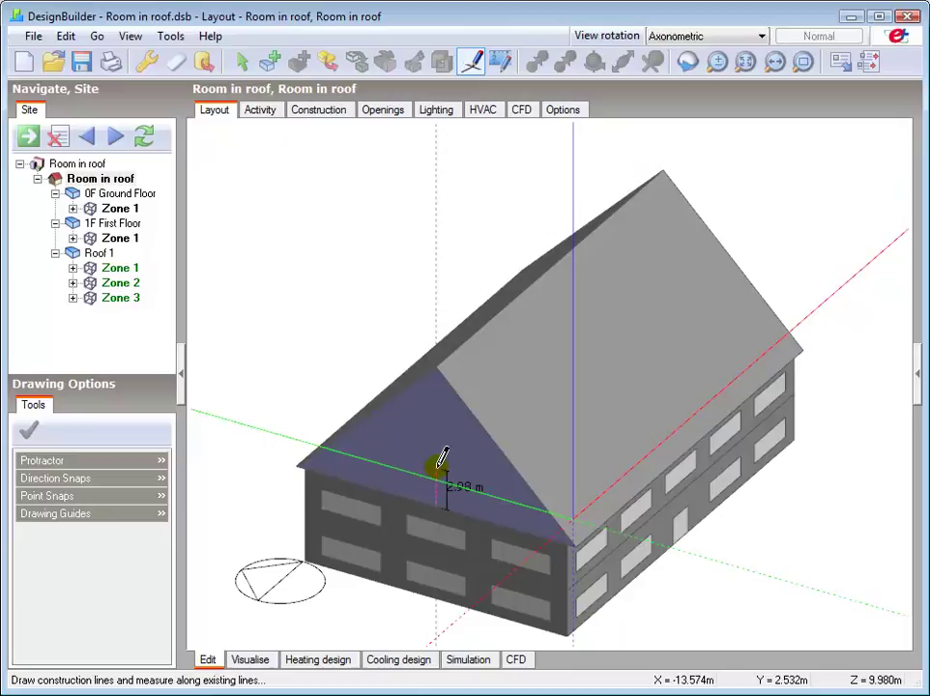
type("2.5")
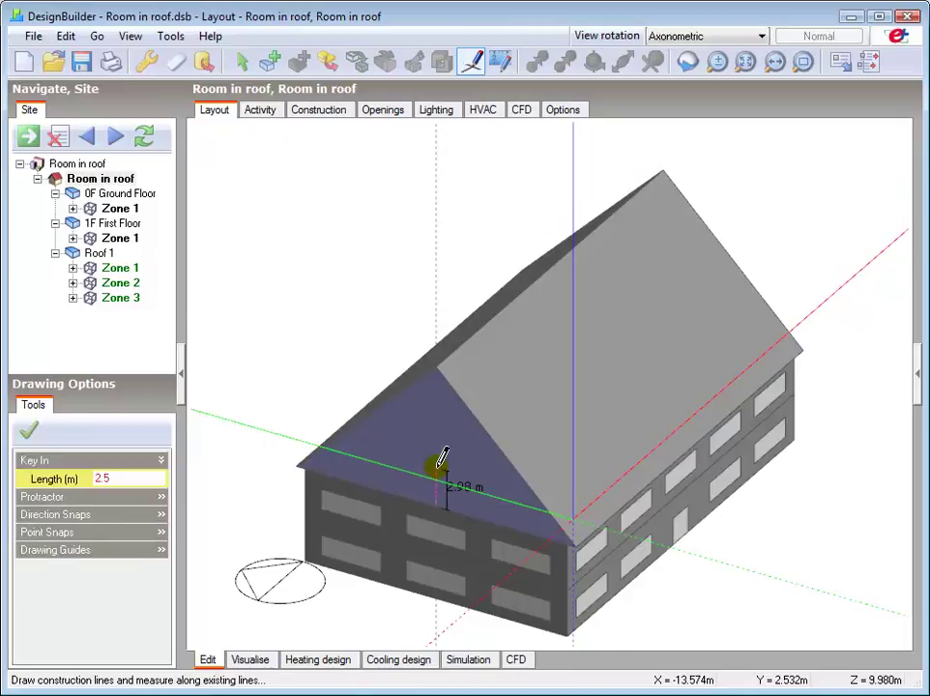
key("Return")
left_click(436, 465)
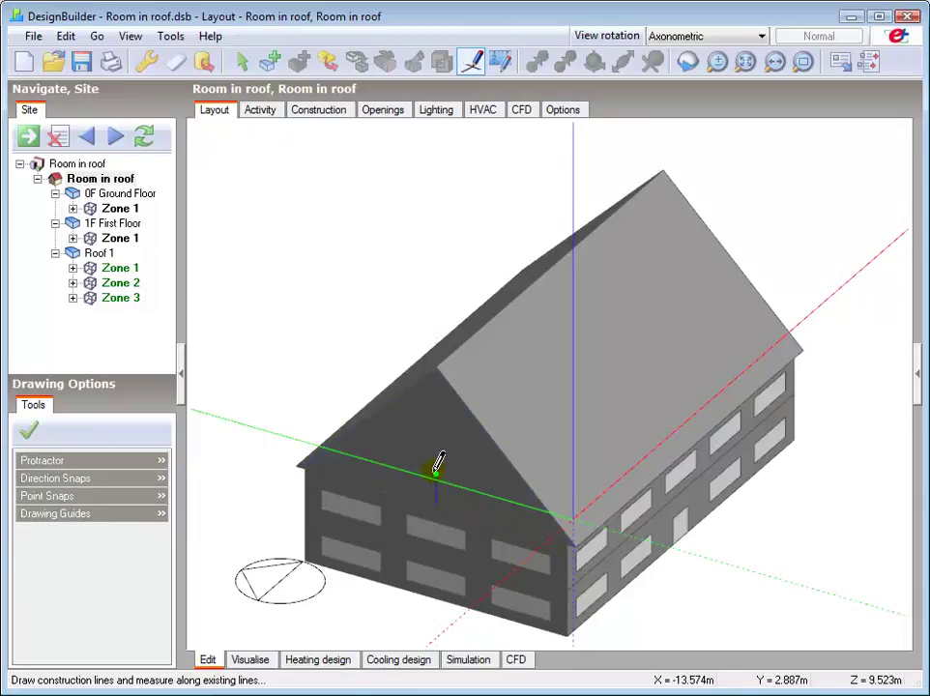
left_click(547, 496)
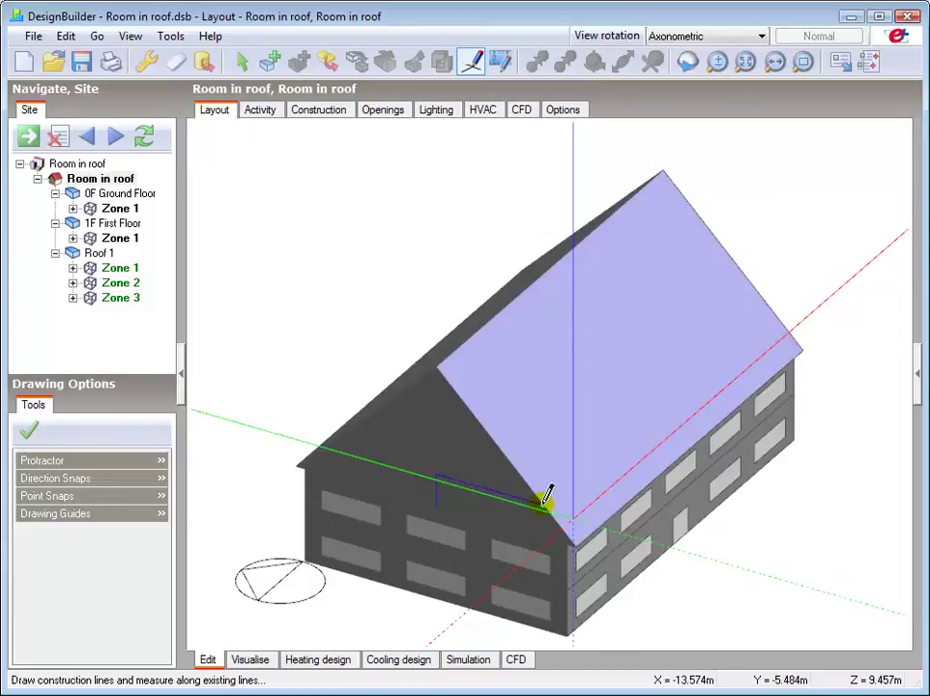
right_click(546, 496)
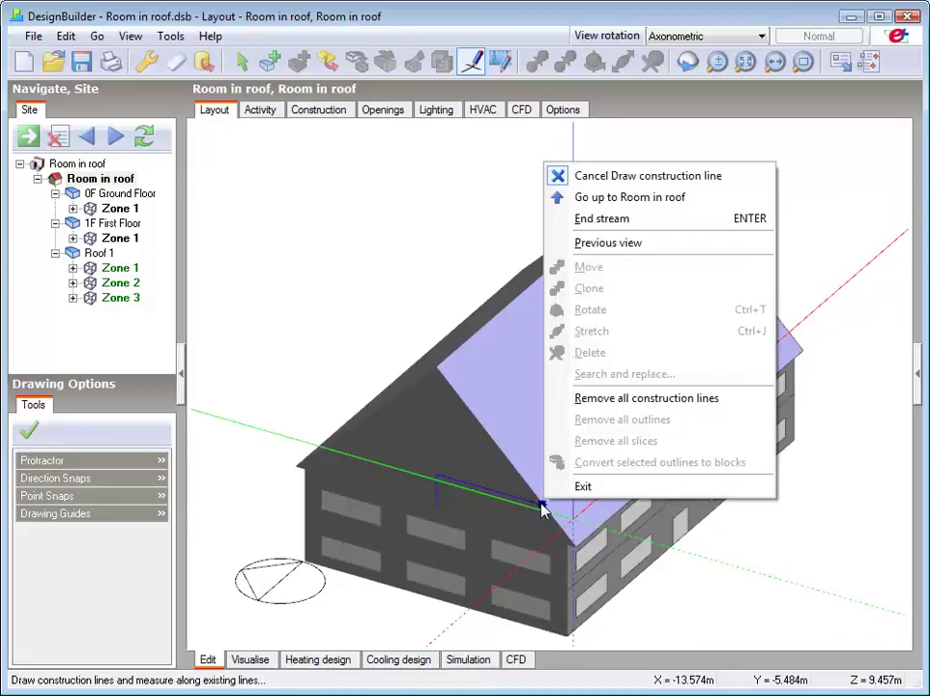
left_click(592, 175)
key("Escape")
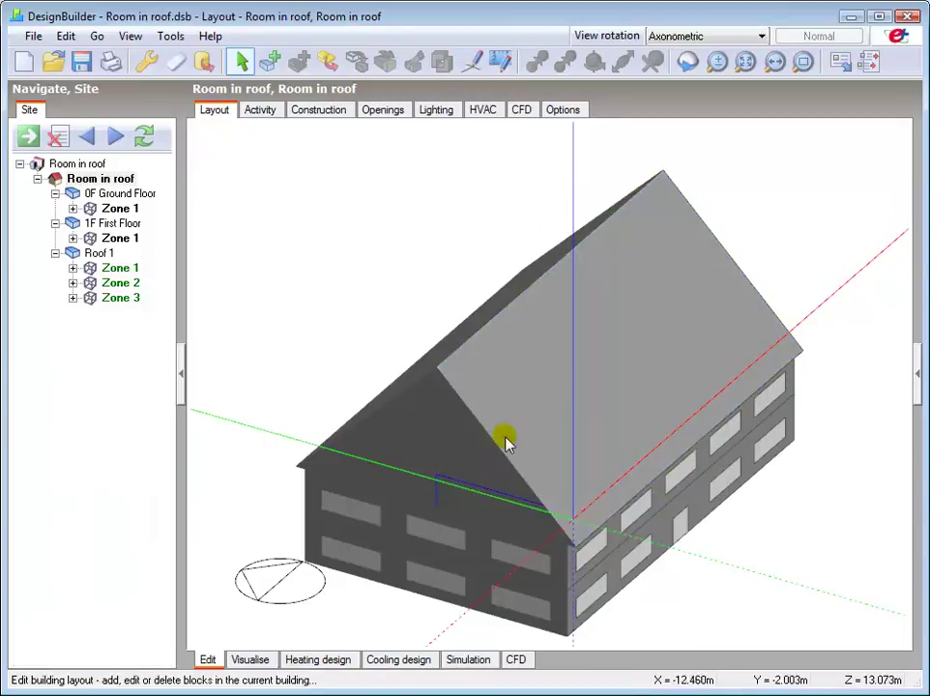
Cut the roof block along the 2.5 m construction line into Block 1 and Roof 1
left_click(460, 445)
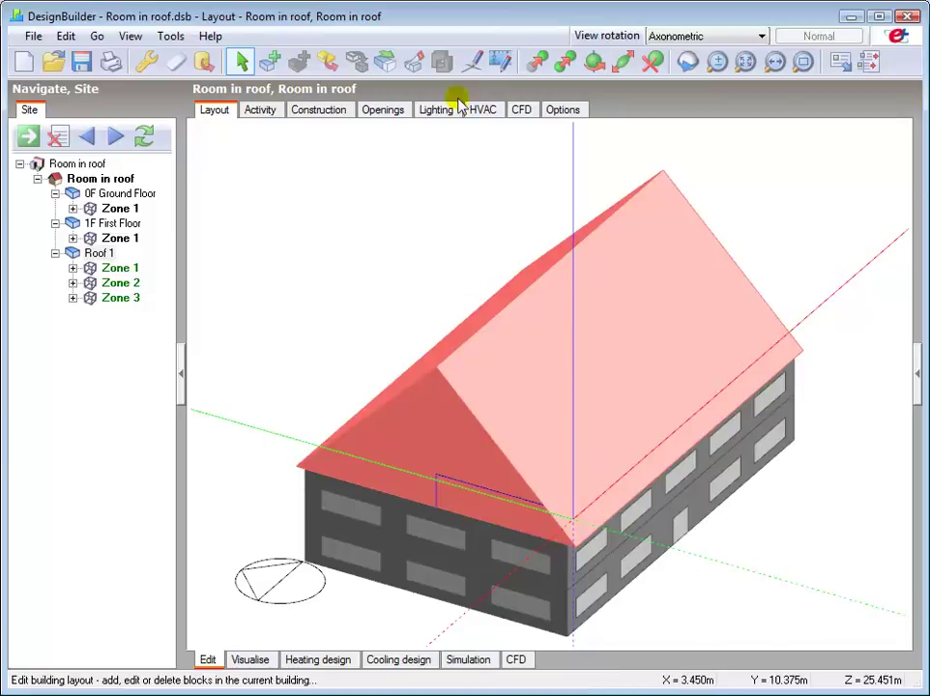
left_click(414, 63)
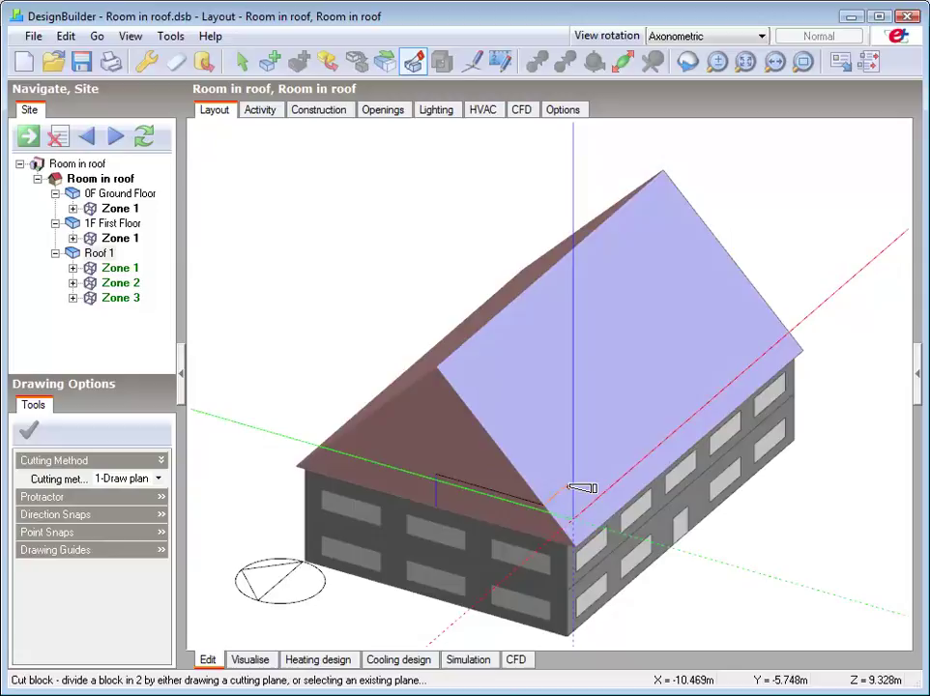
left_click(565, 489)
left_click(556, 486)
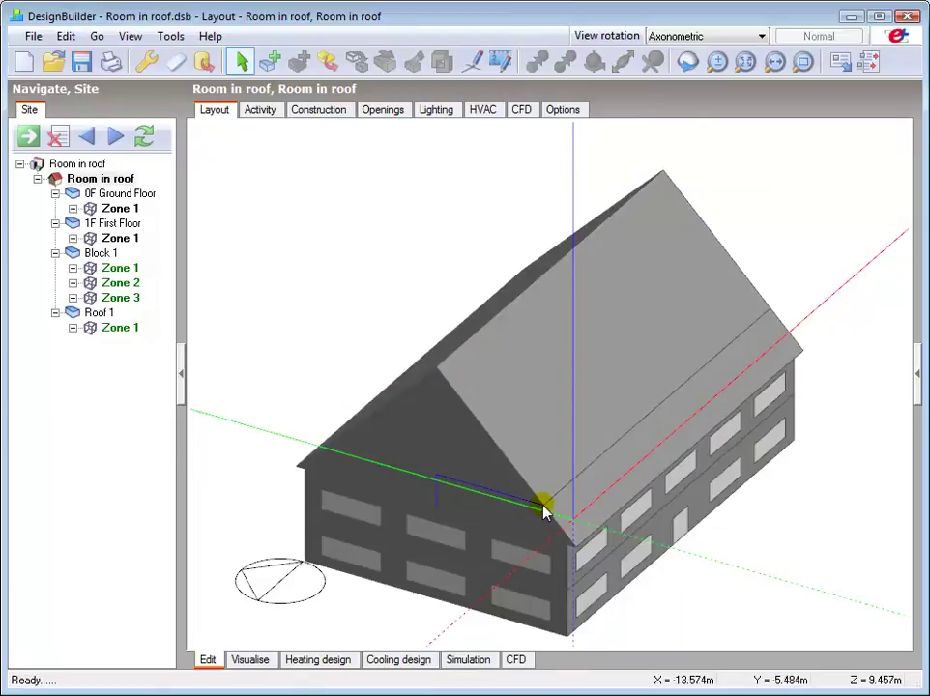
Open Block 1 and select its Zone 2
double_click(461, 500)
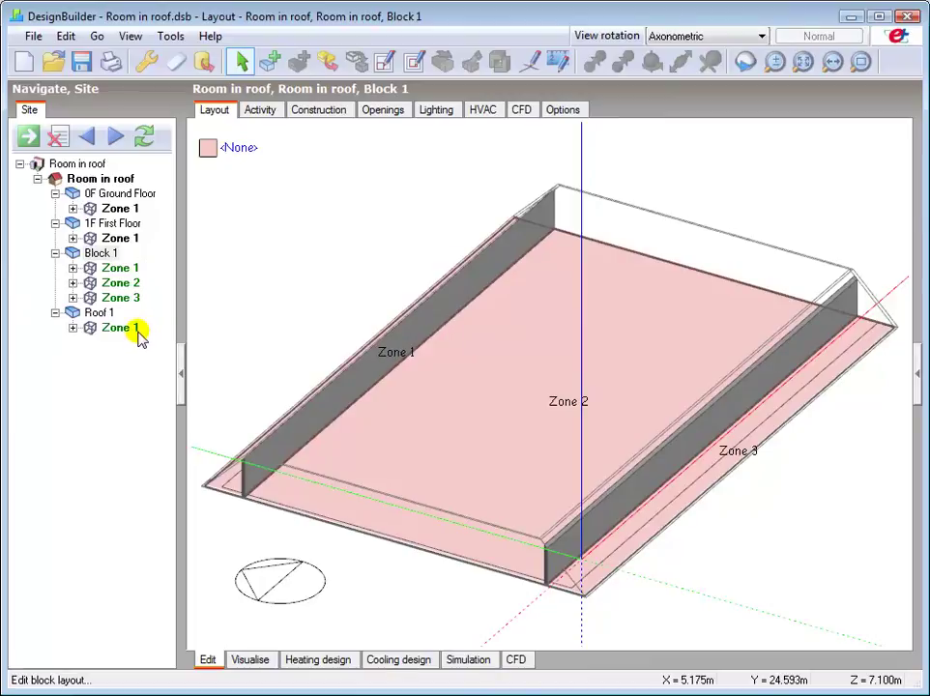
left_click(126, 284)
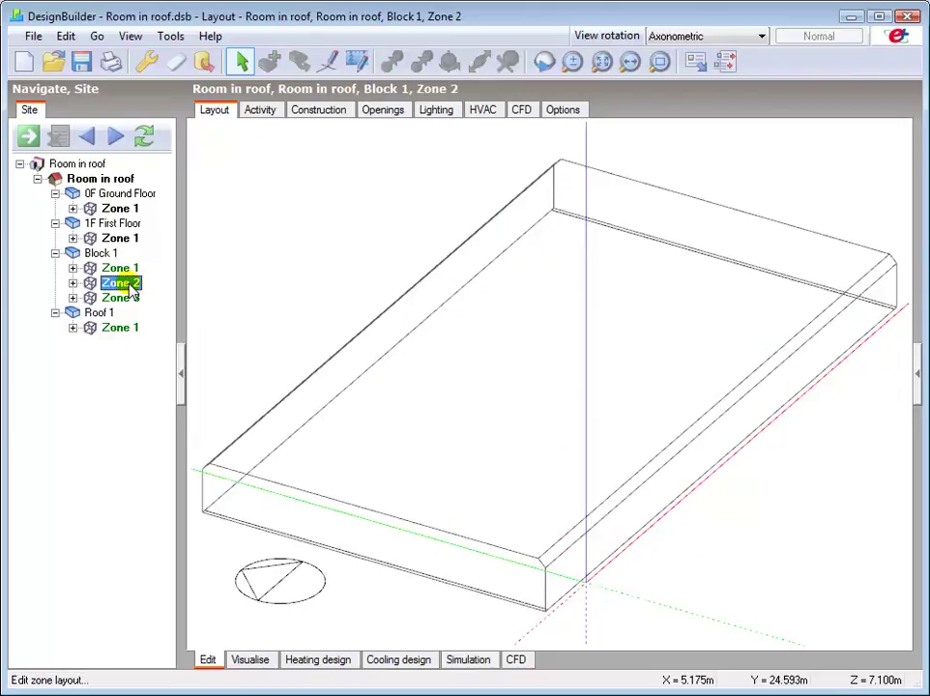
Set Zone 2's zone type to 1-Standard on the Activity tab
left_click(258, 114)
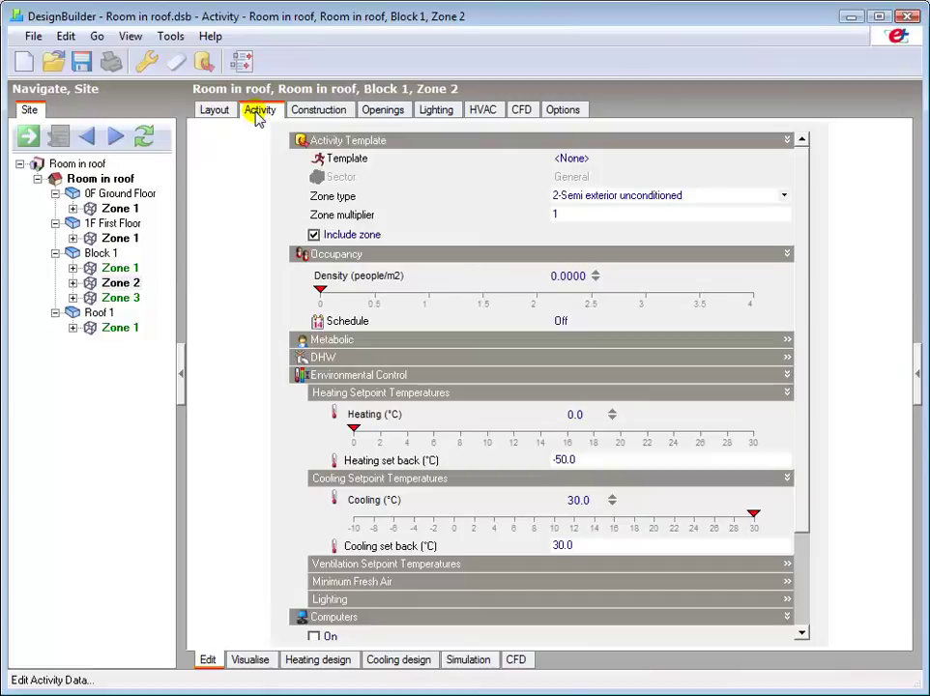
left_click(784, 196)
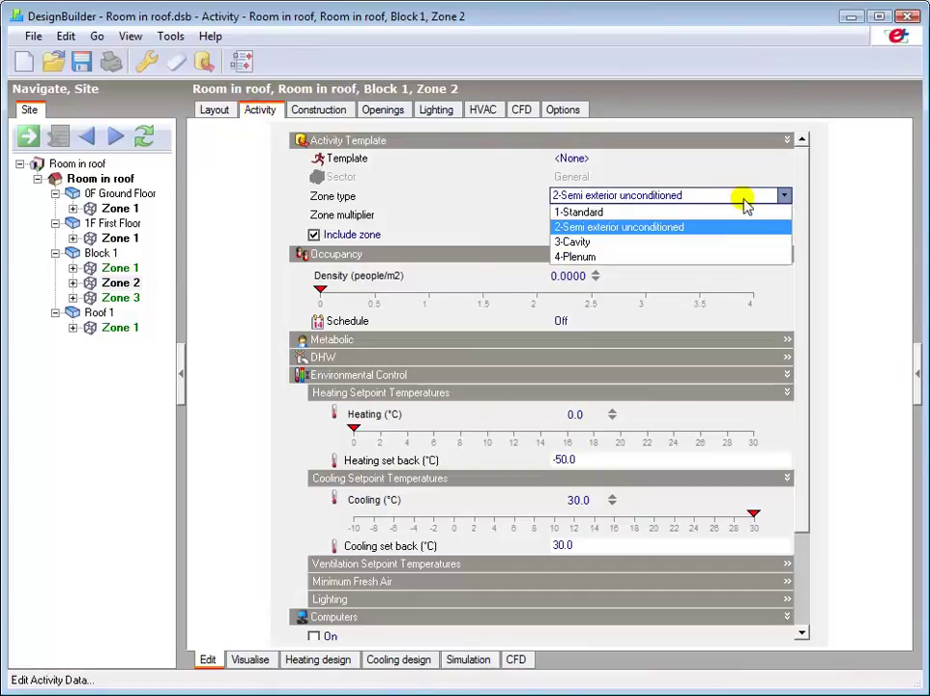
left_click(601, 212)
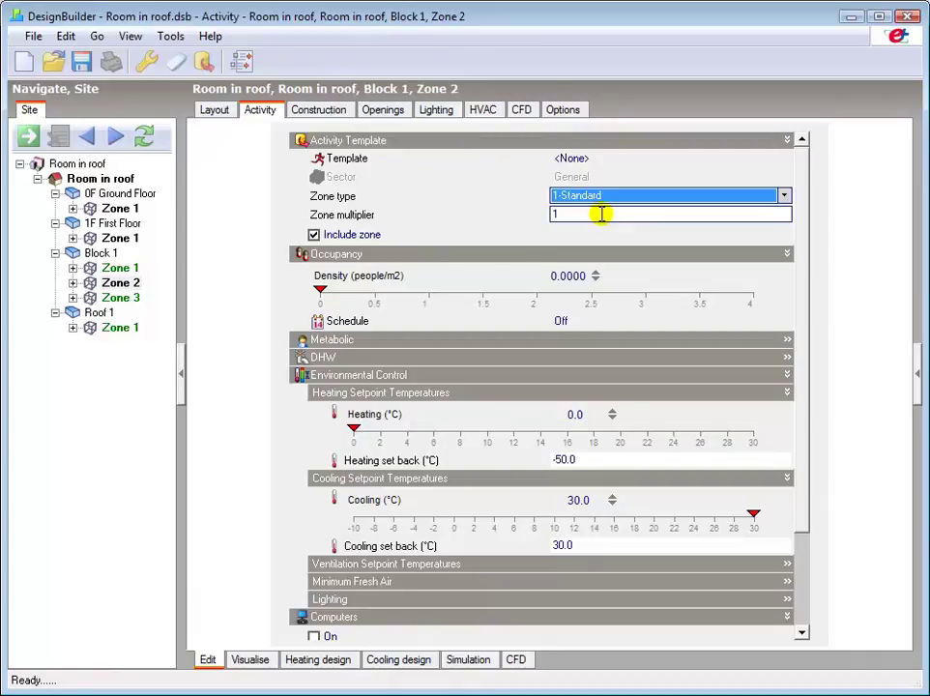
Apply the Office_OpenOff activity template from the OFFICE group to Zone 2
left_click(566, 158)
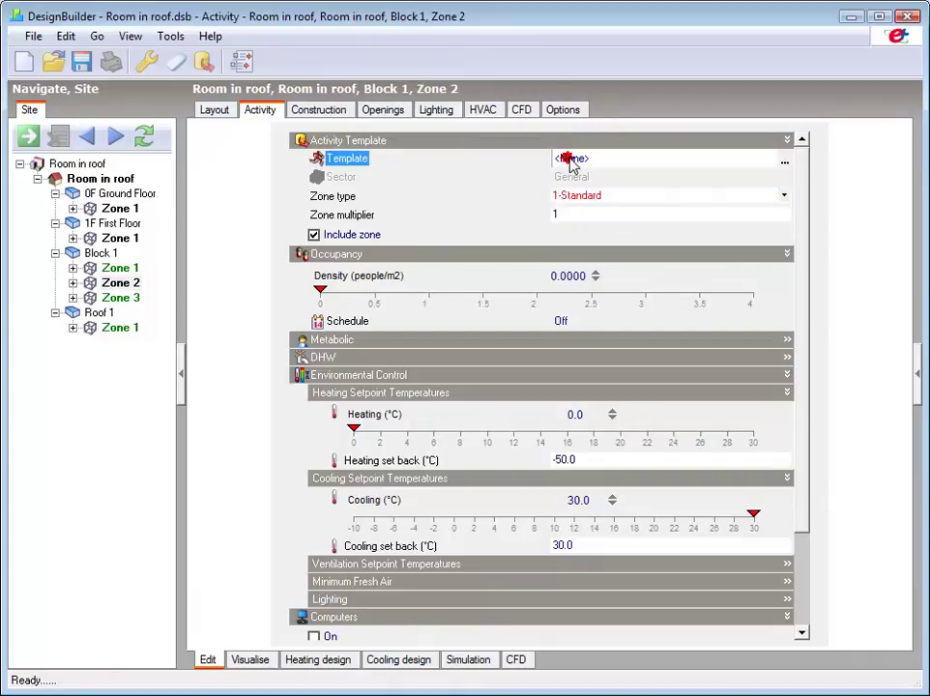
left_click(785, 164)
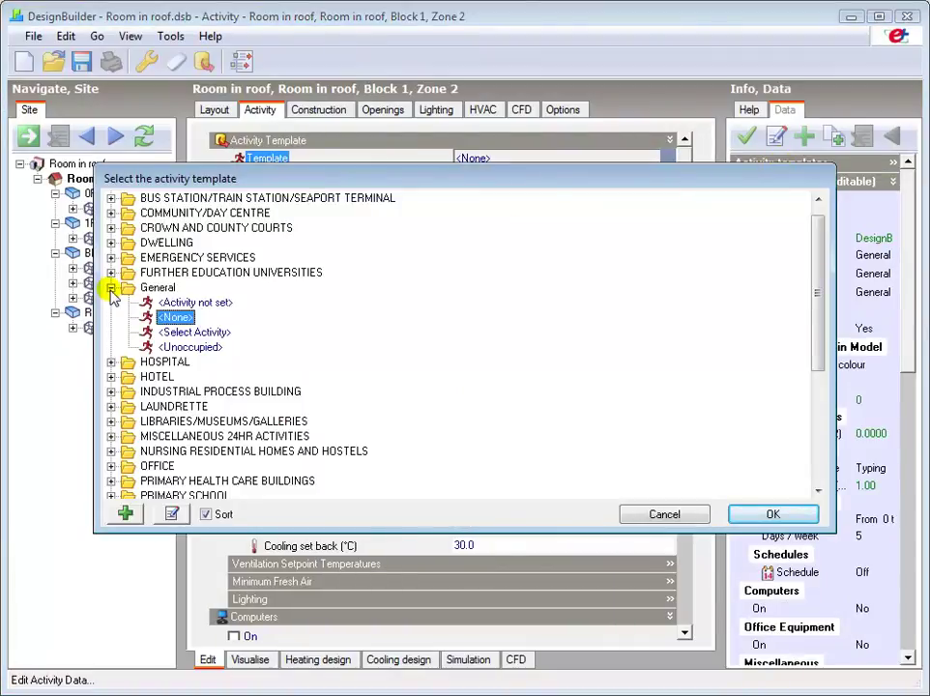
left_click(111, 290)
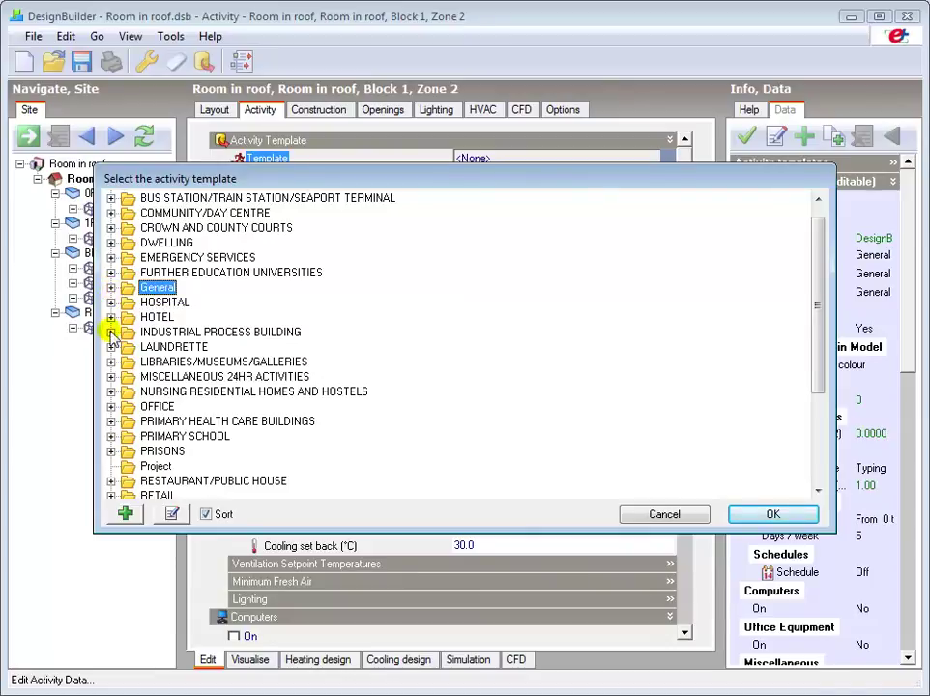
left_click(111, 406)
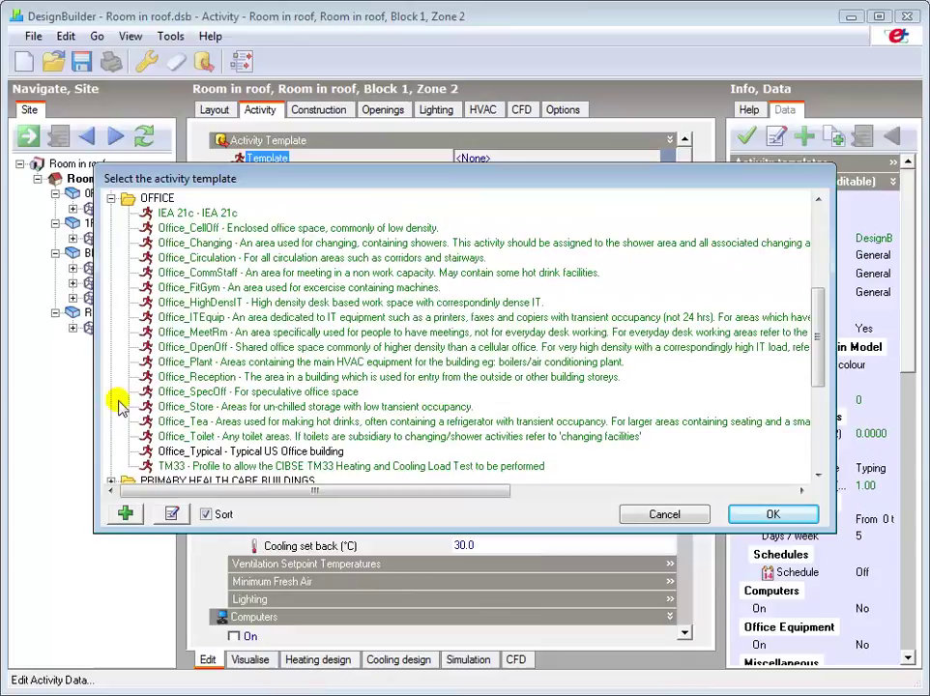
left_click(182, 350)
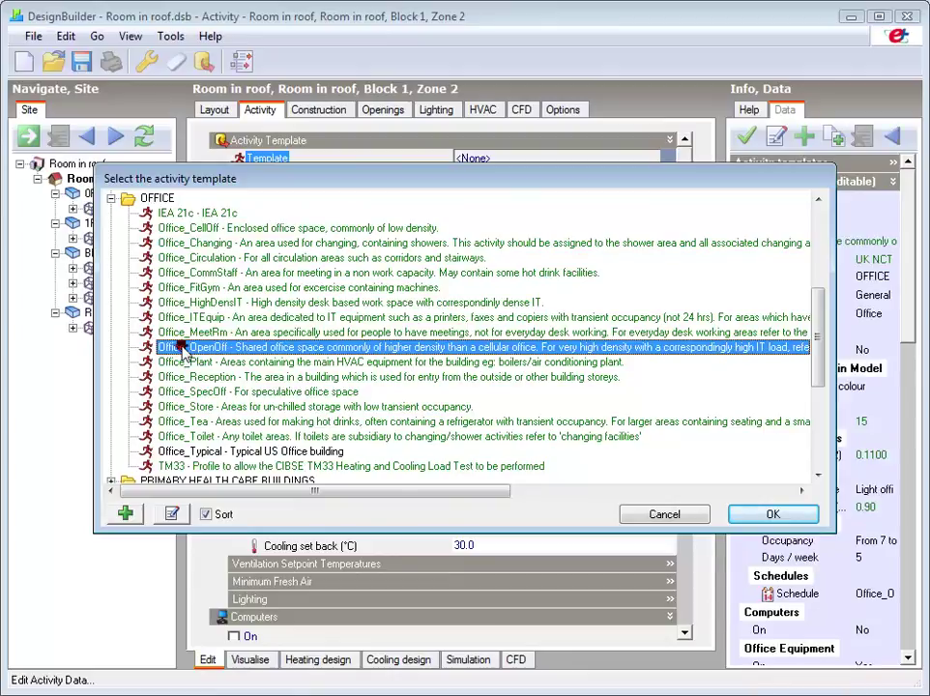
double_click(183, 350)
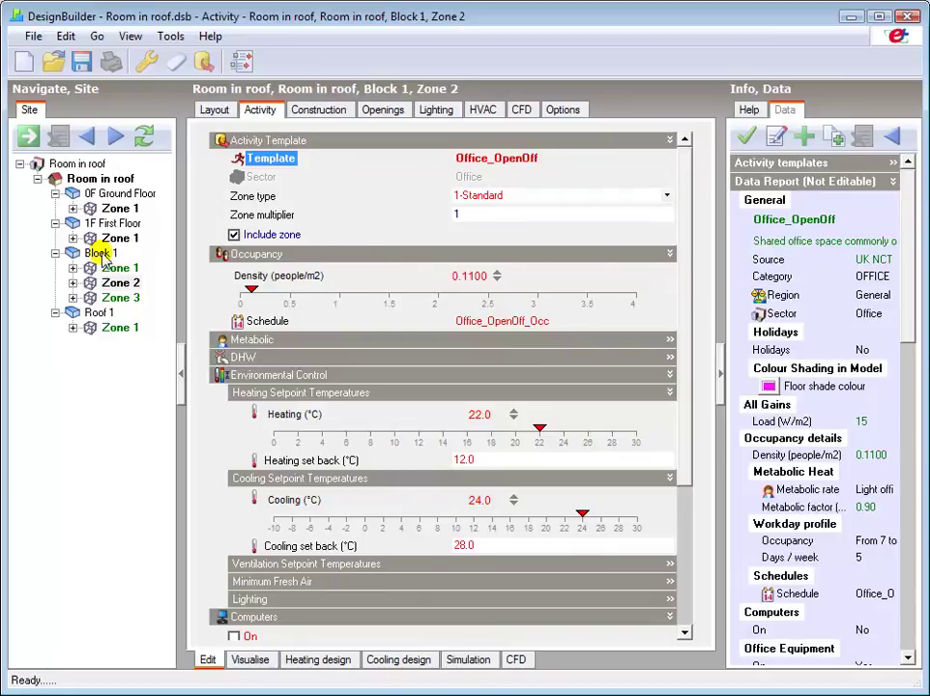
Return to the Layout view showing all of Block 1's zones
left_click(210, 113)
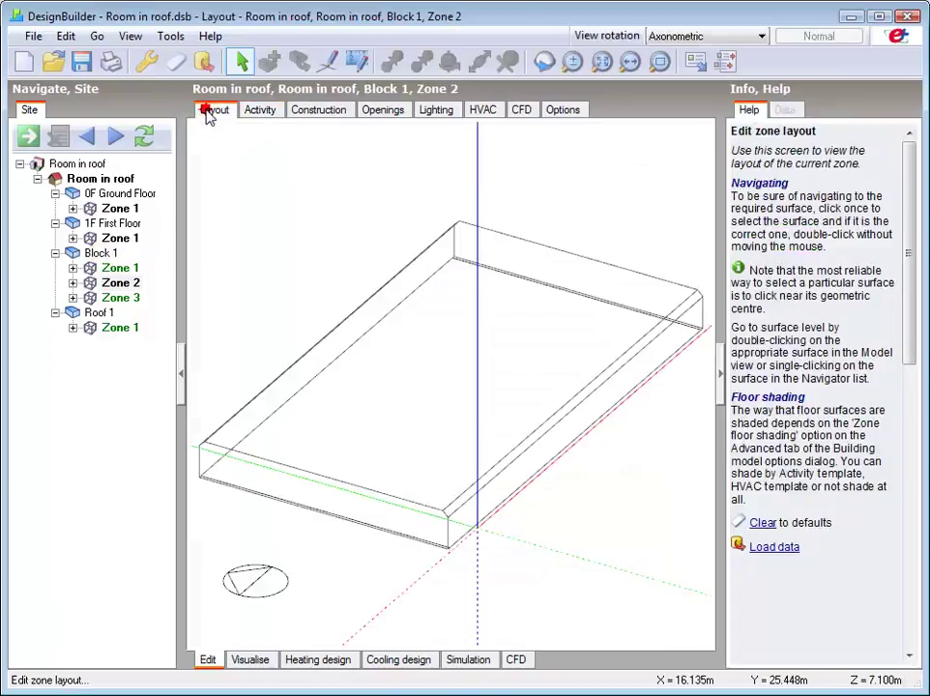
left_click(98, 254)
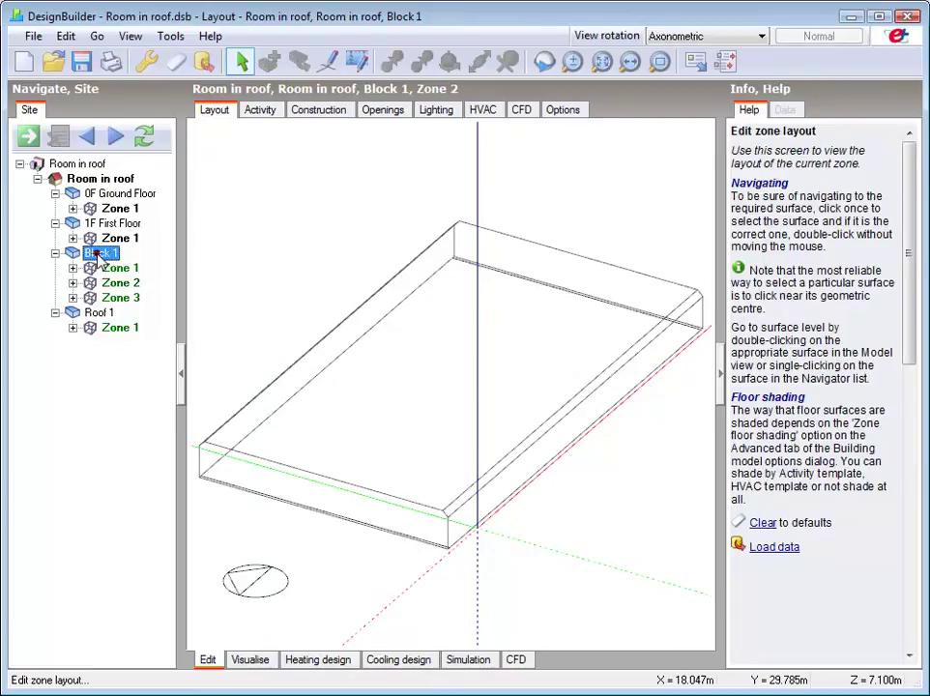